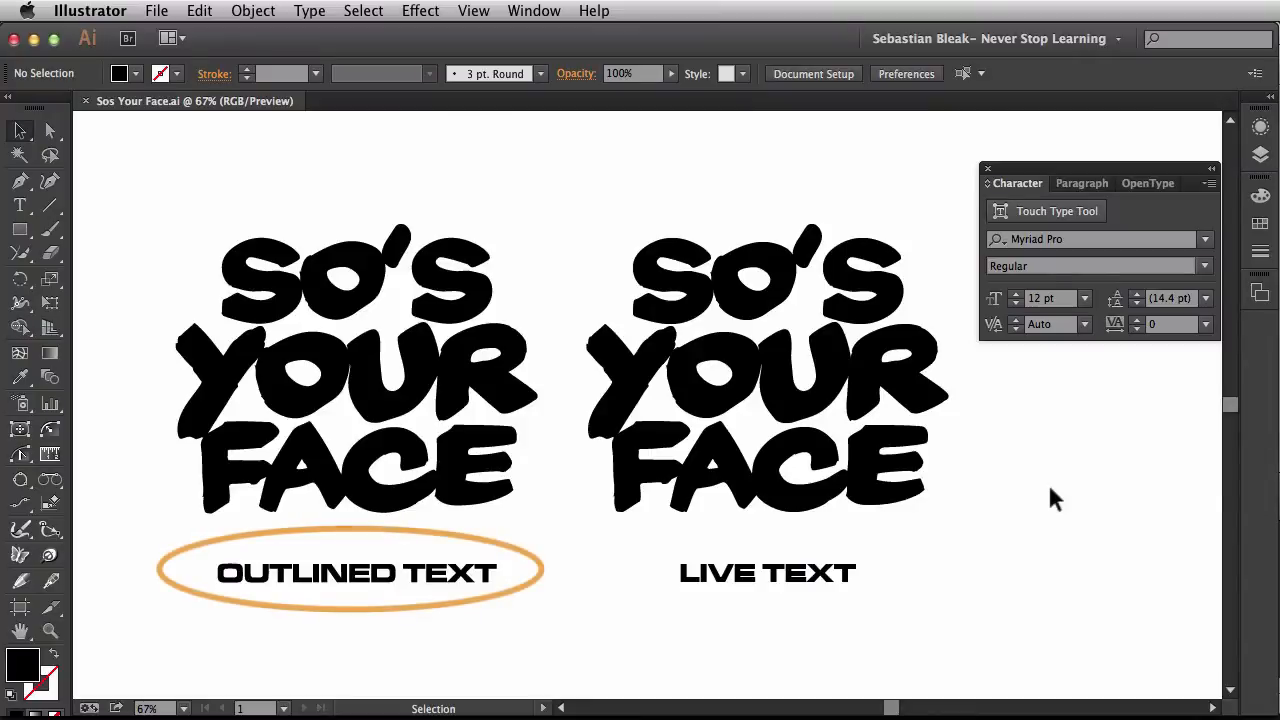
Compare the outlined lettering with the live text lettering, and check the fonts used by the live text and its label
{"action": "left_click_drag", "start_coordinate": [530, 618], "coordinate": [455, 452]}
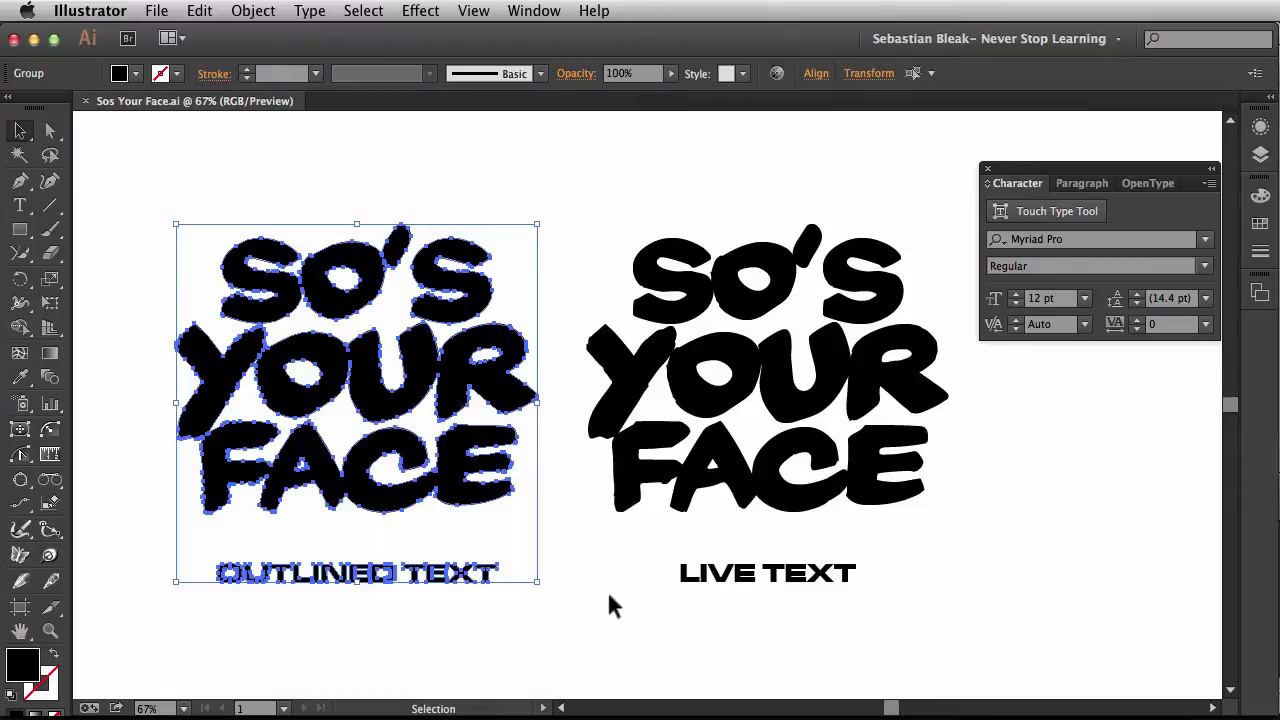
{"action": "left_click_drag", "start_coordinate": [608, 603], "coordinate": [757, 452]}
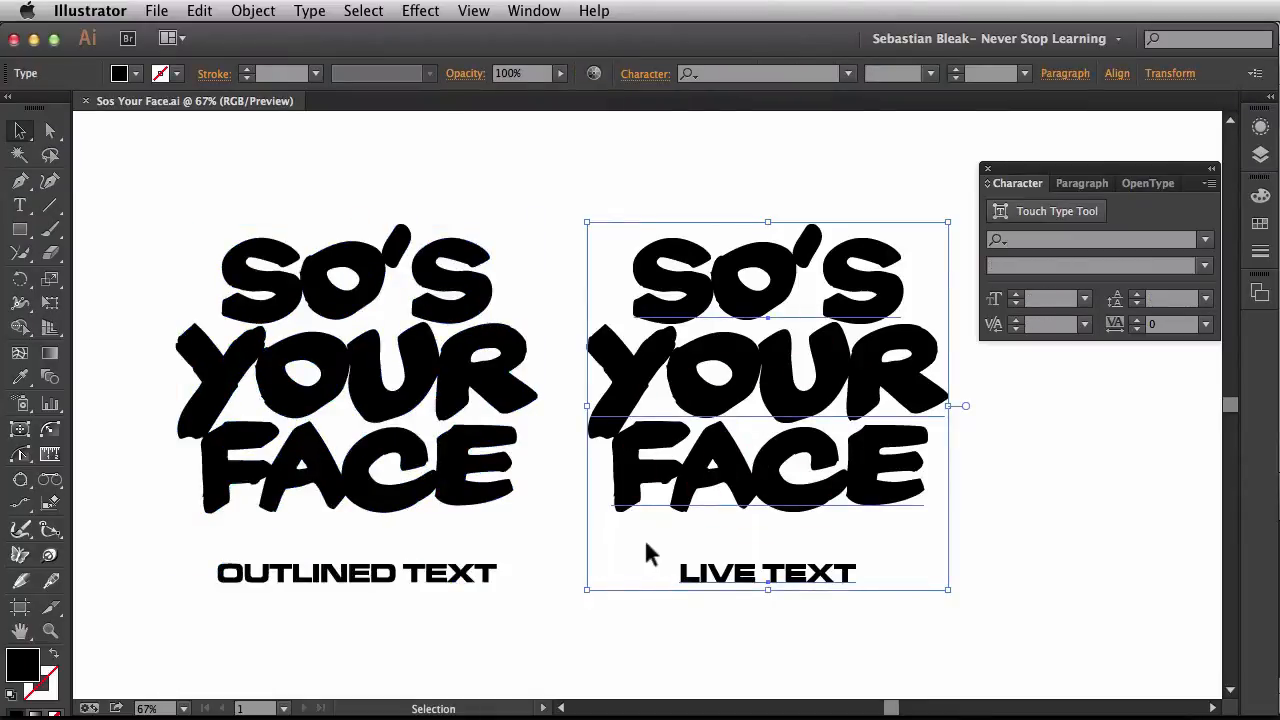
{"action": "triple_click", "coordinate": [771, 377]}
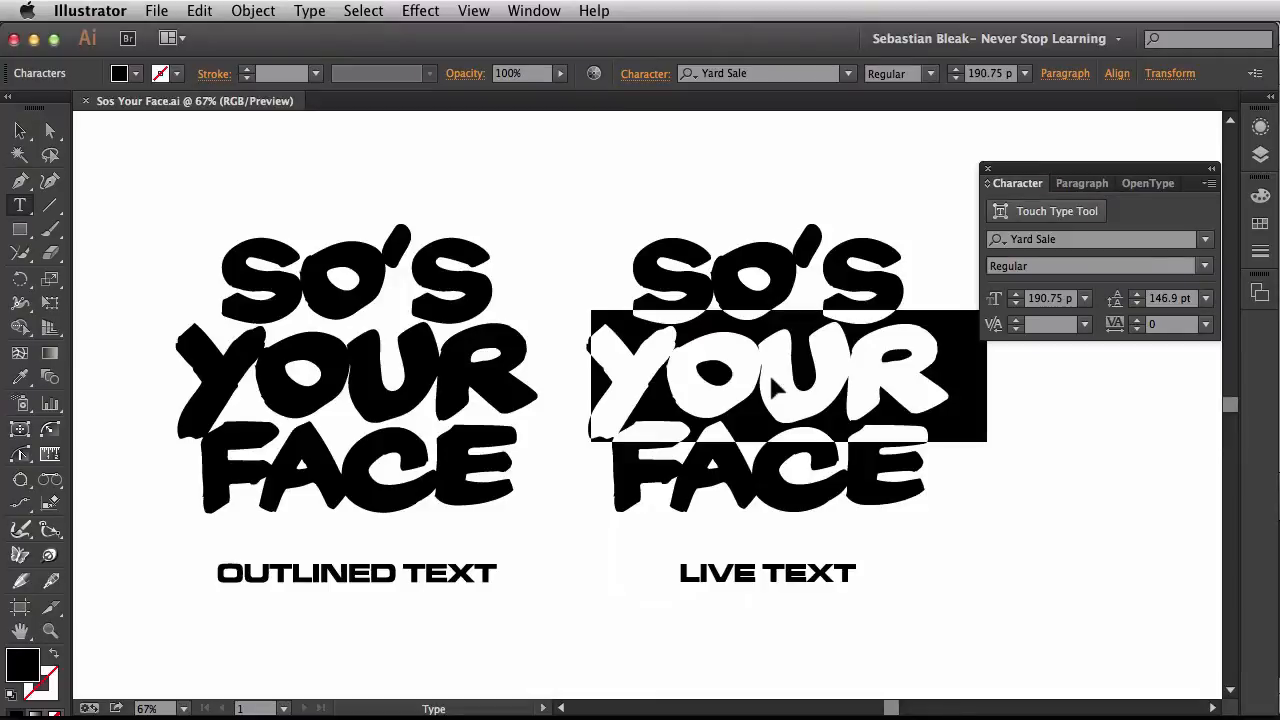
{"action": "key", "text": "super+Return"}
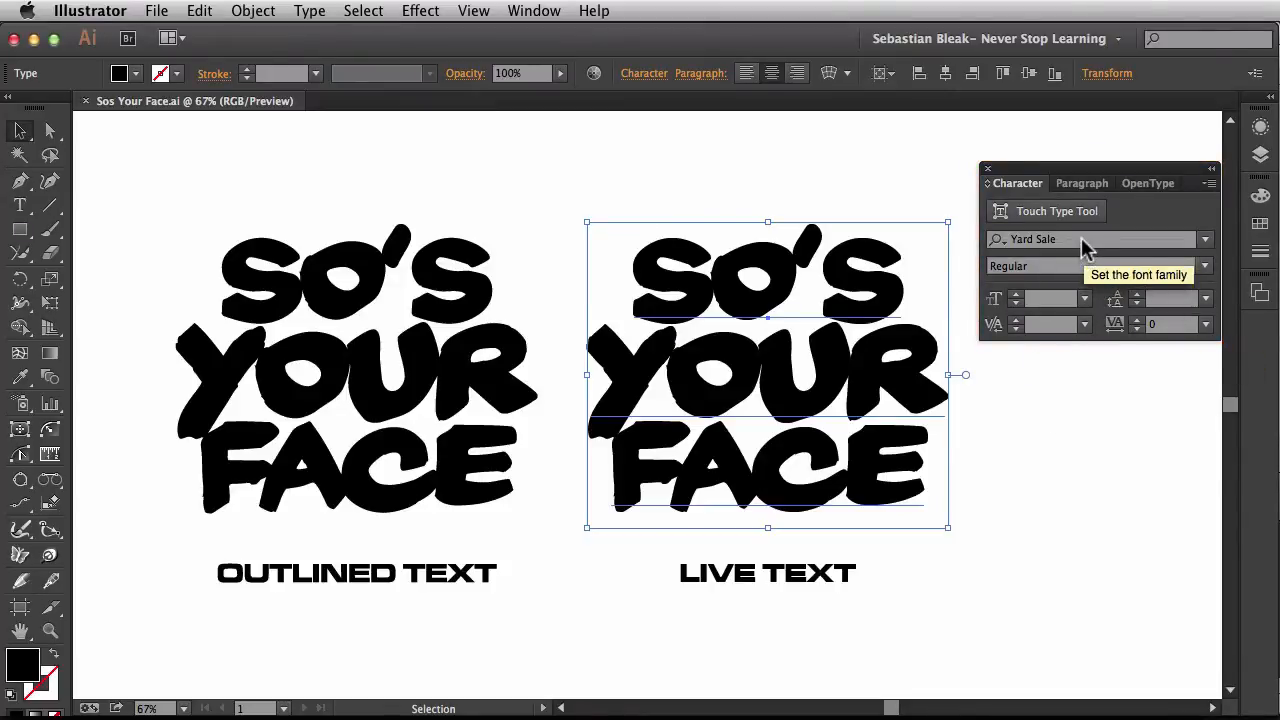
{"action": "left_click_drag", "start_coordinate": [890, 602], "coordinate": [800, 562]}
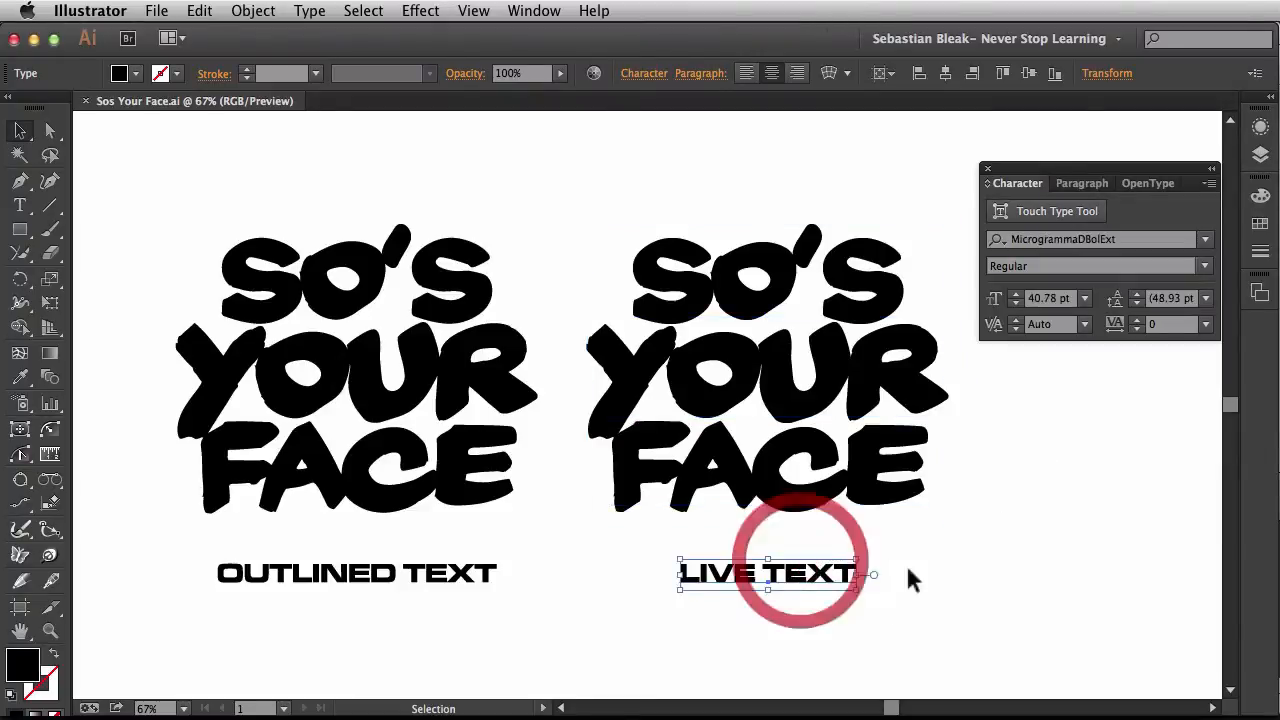
{"action": "left_click", "coordinate": [1042, 474]}
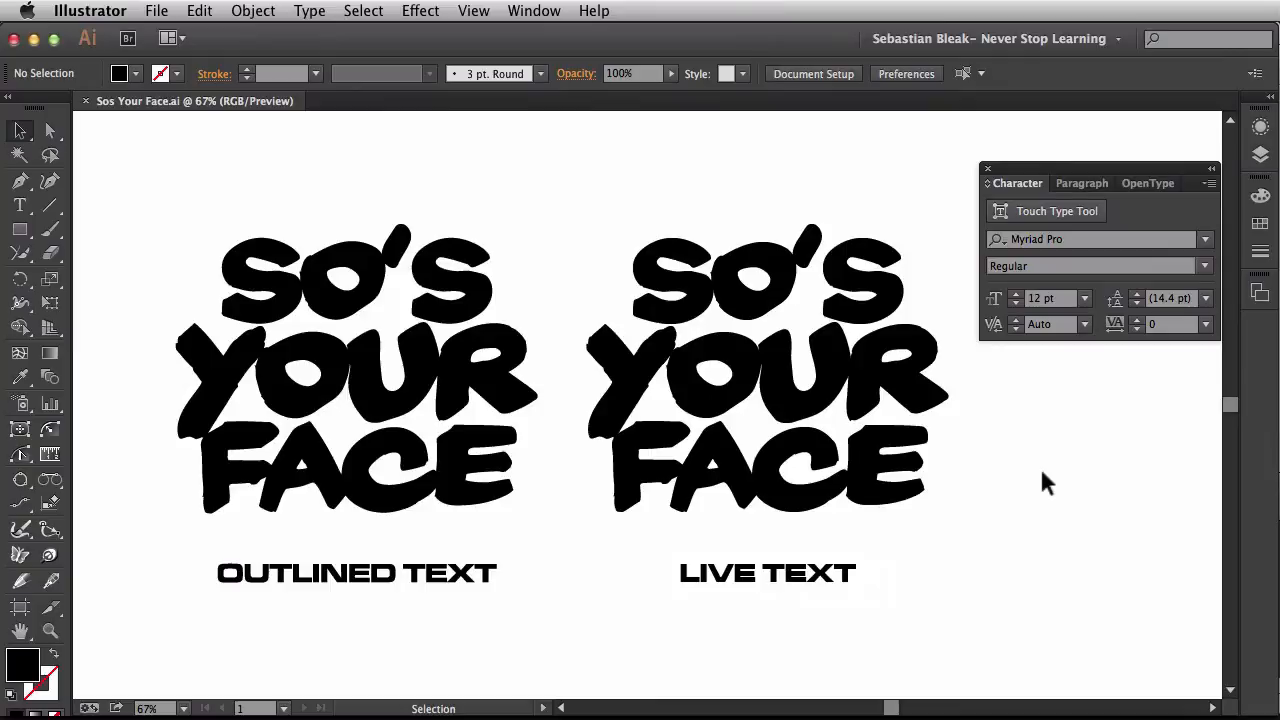
{"action": "left_click", "coordinate": [1042, 473]}
Package the document into Sos Your Face_Folder with links and used fonts copied and a report created, accepting the font licensing notice
{"action": "left_click", "coordinate": [156, 10]}
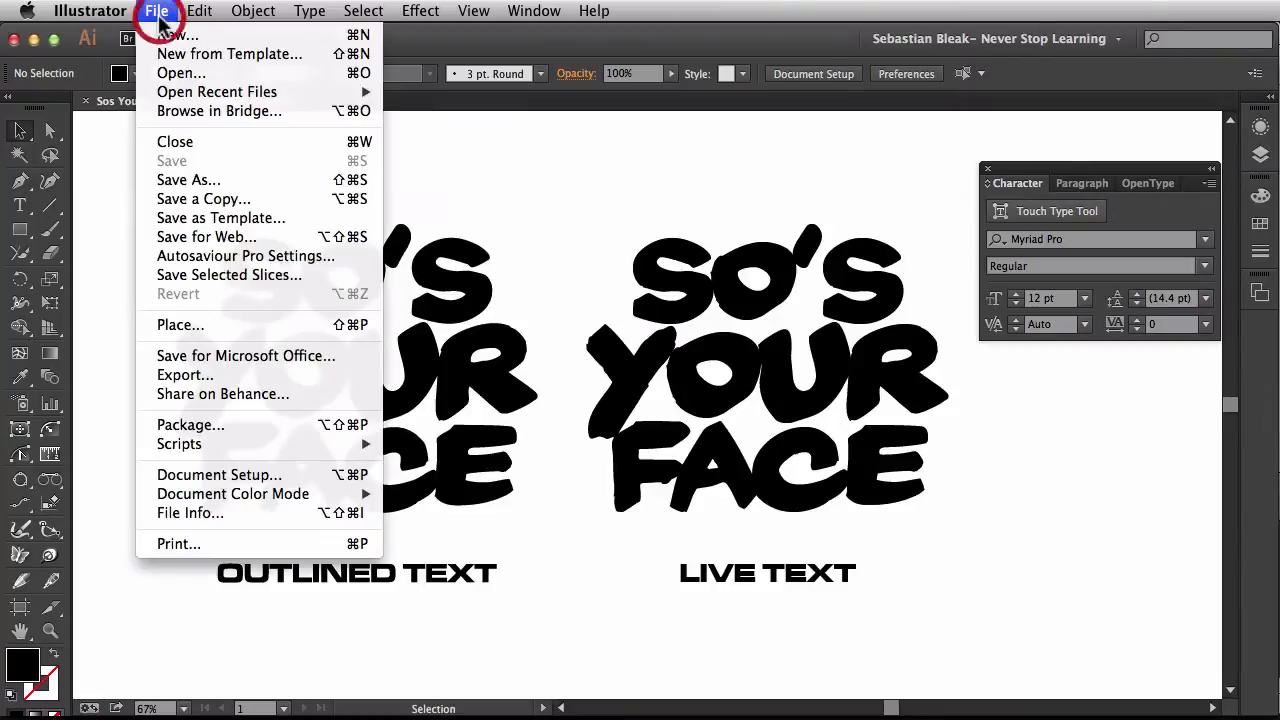
{"action": "left_click", "coordinate": [258, 434]}
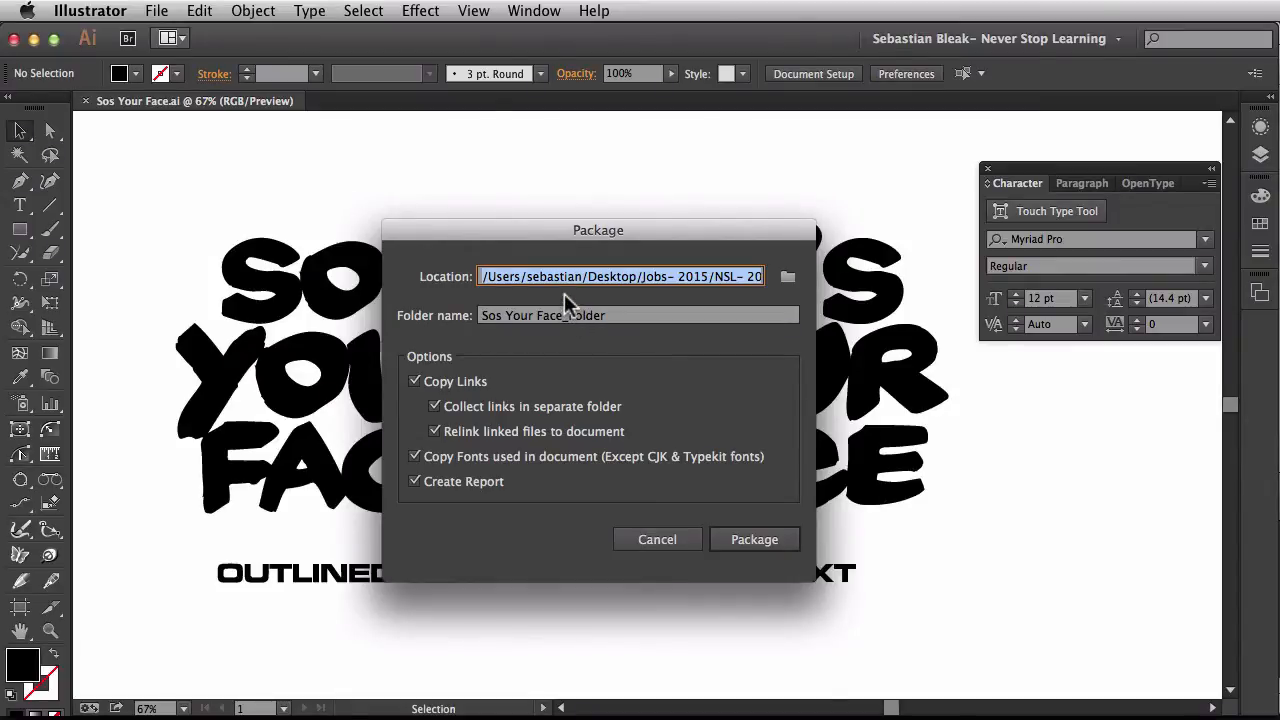
{"action": "left_click", "coordinate": [788, 277]}
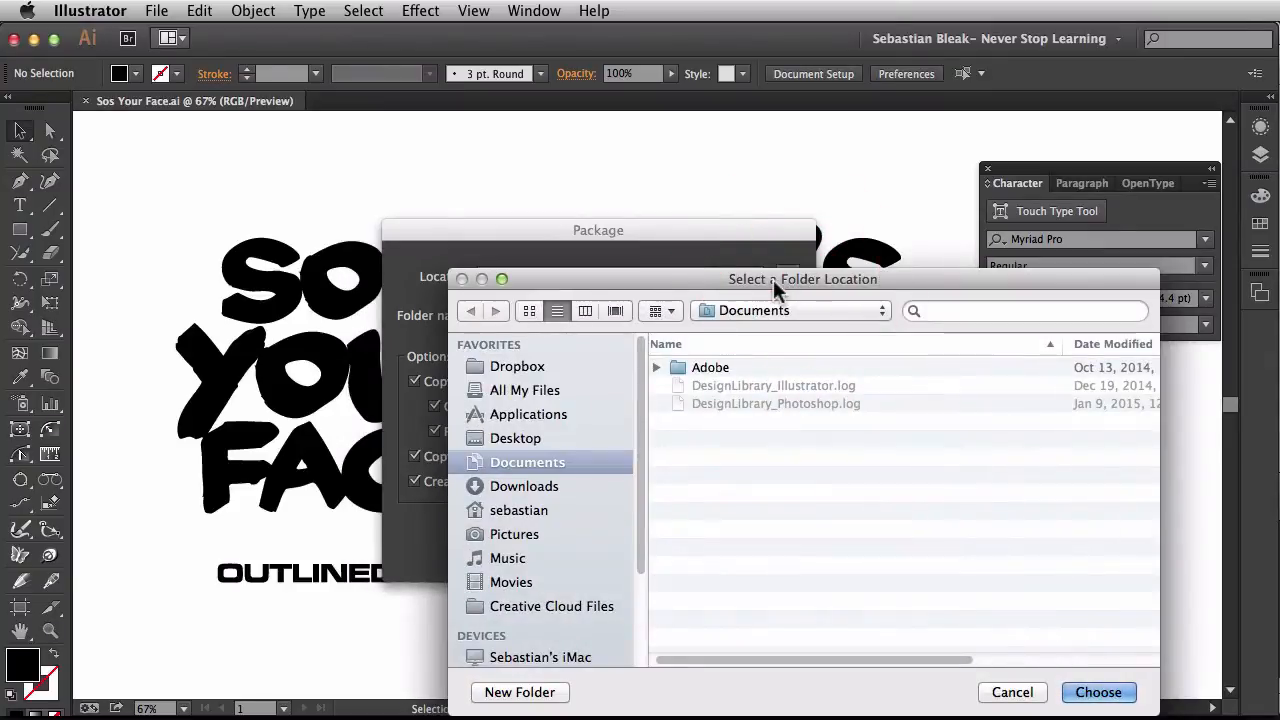
{"action": "left_click", "coordinate": [1000, 692]}
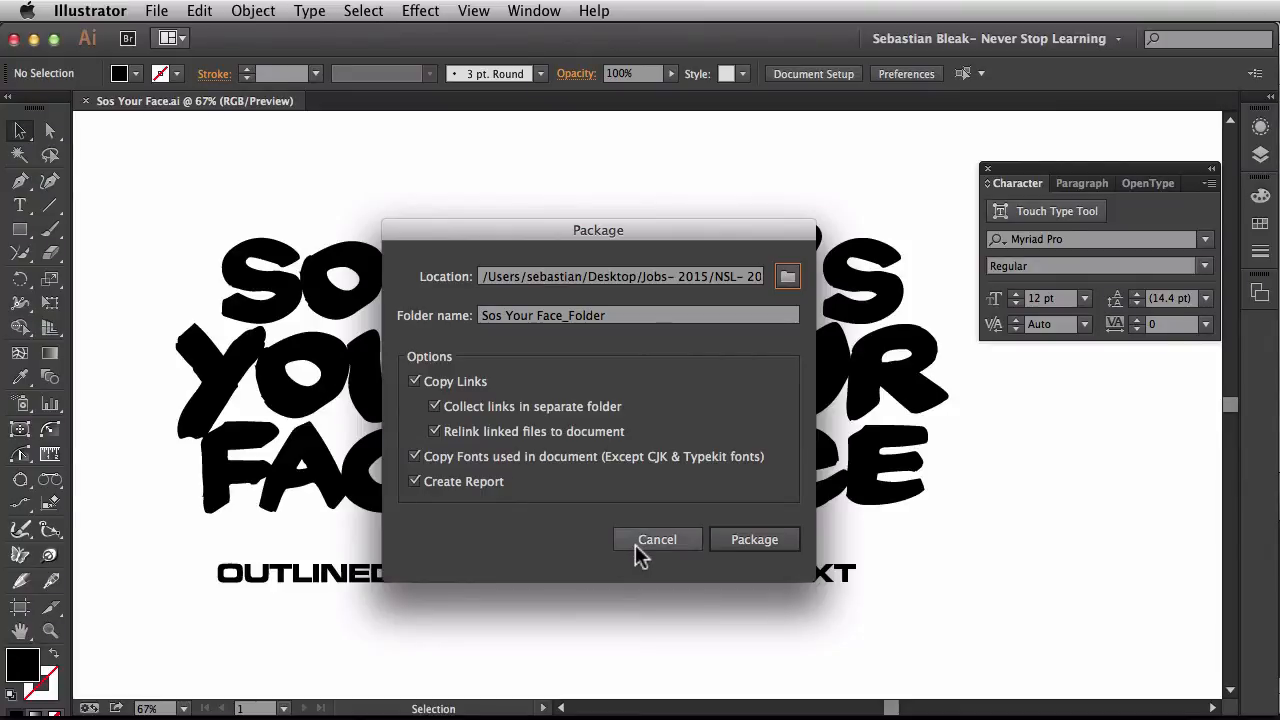
{"action": "left_click", "coordinate": [718, 547]}
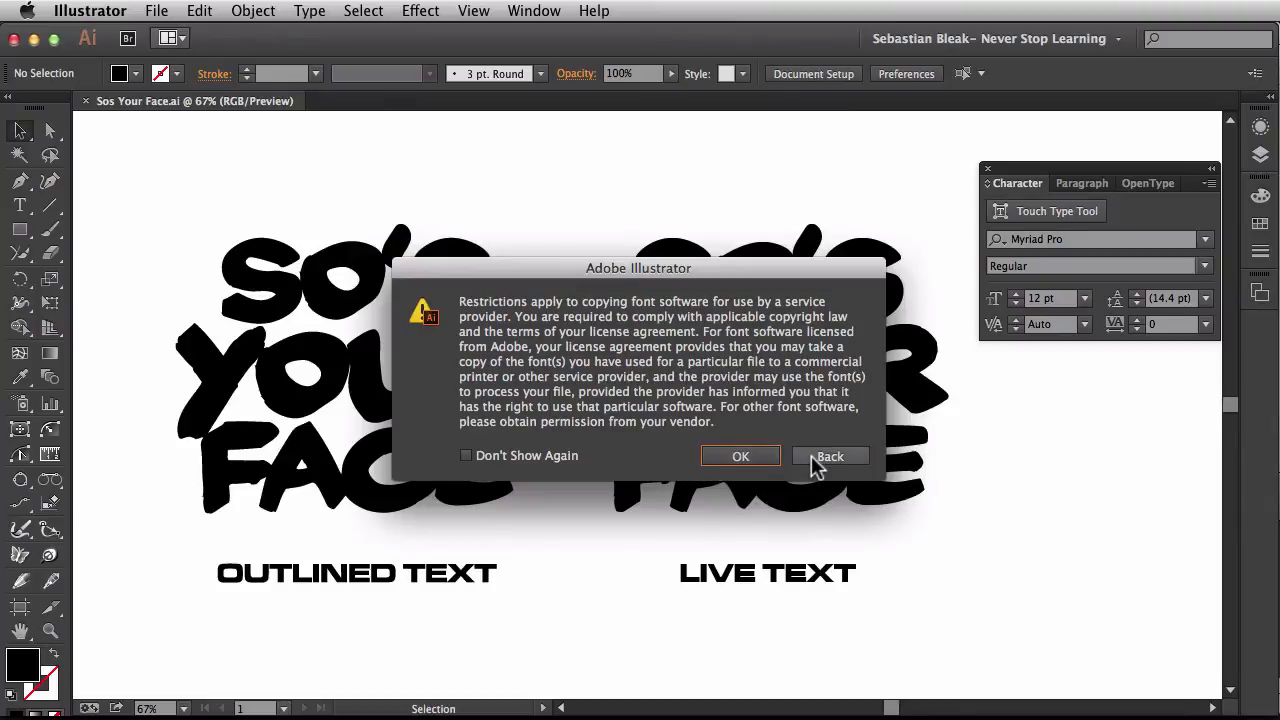
{"action": "left_click", "coordinate": [716, 459]}
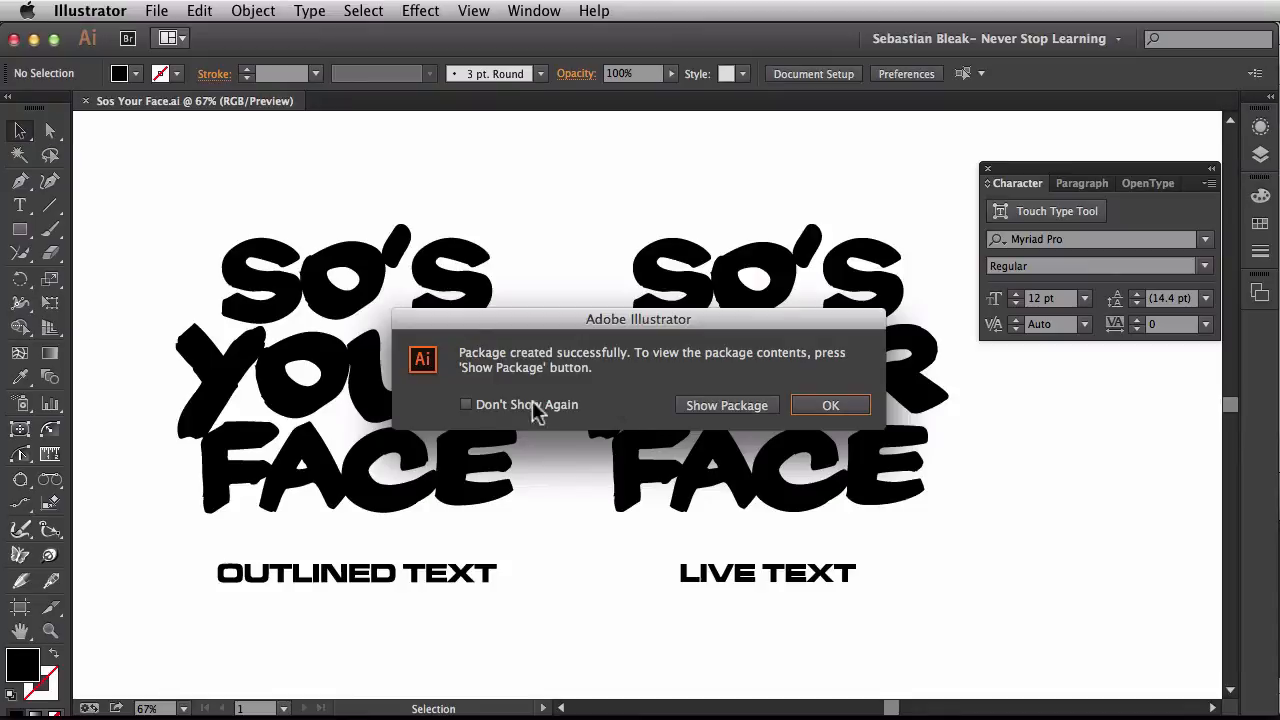
Show the finished package in Finder and compare Sos Your Face_Folder with the original Sos Your Face.ai in the Week 197 folder
{"action": "left_click", "coordinate": [468, 406]}
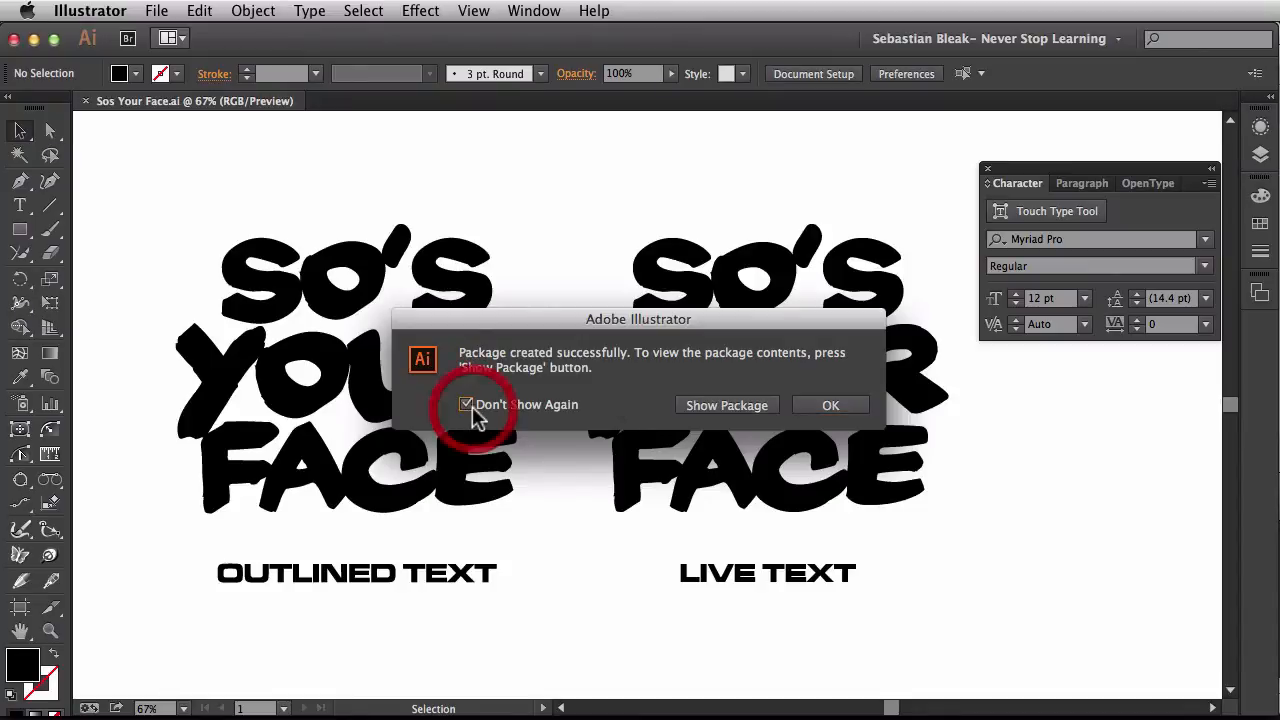
{"action": "left_click", "coordinate": [680, 406]}
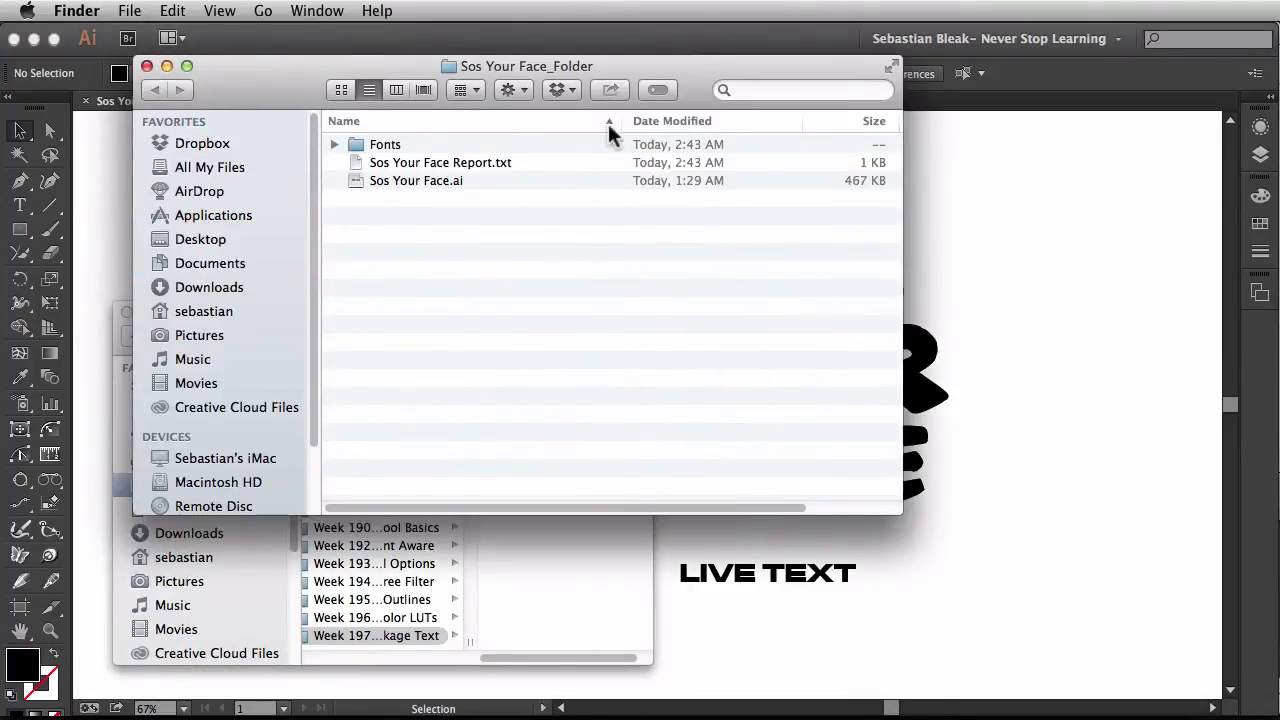
{"action": "left_click_drag", "start_coordinate": [623, 60], "coordinate": [968, 197]}
{"action": "left_click", "coordinate": [230, 328]}
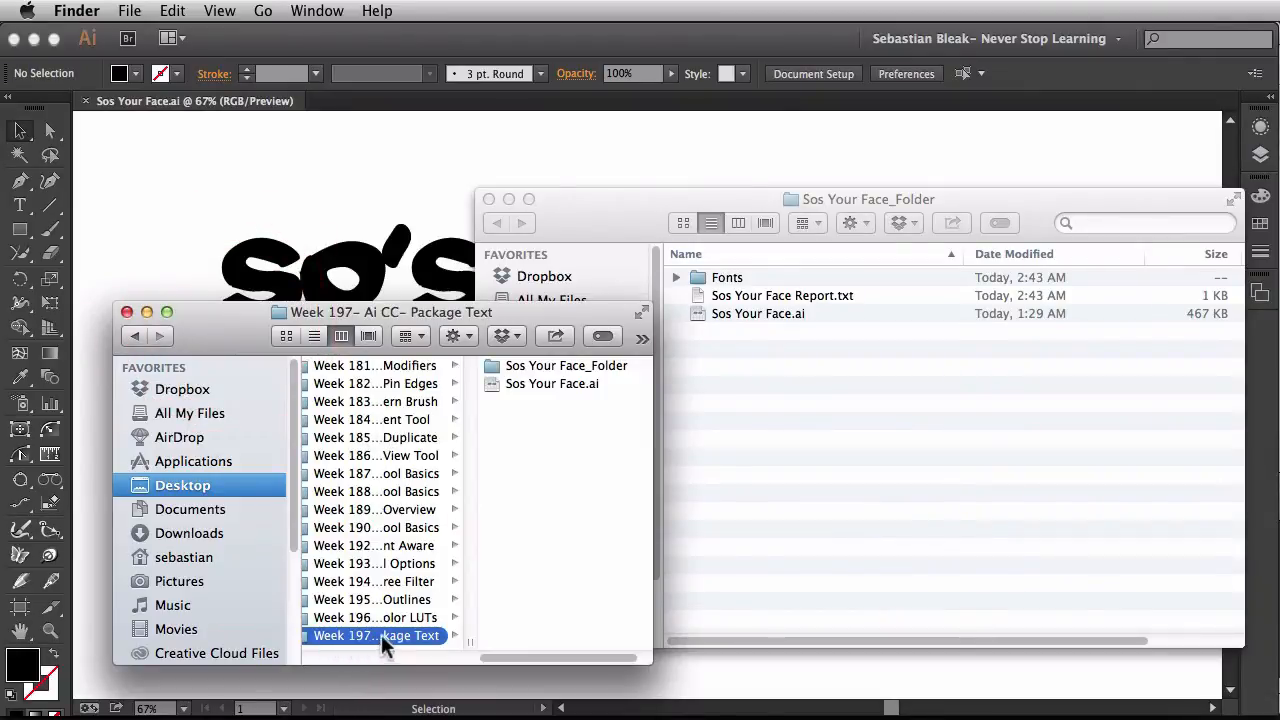
{"action": "left_click", "coordinate": [532, 385]}
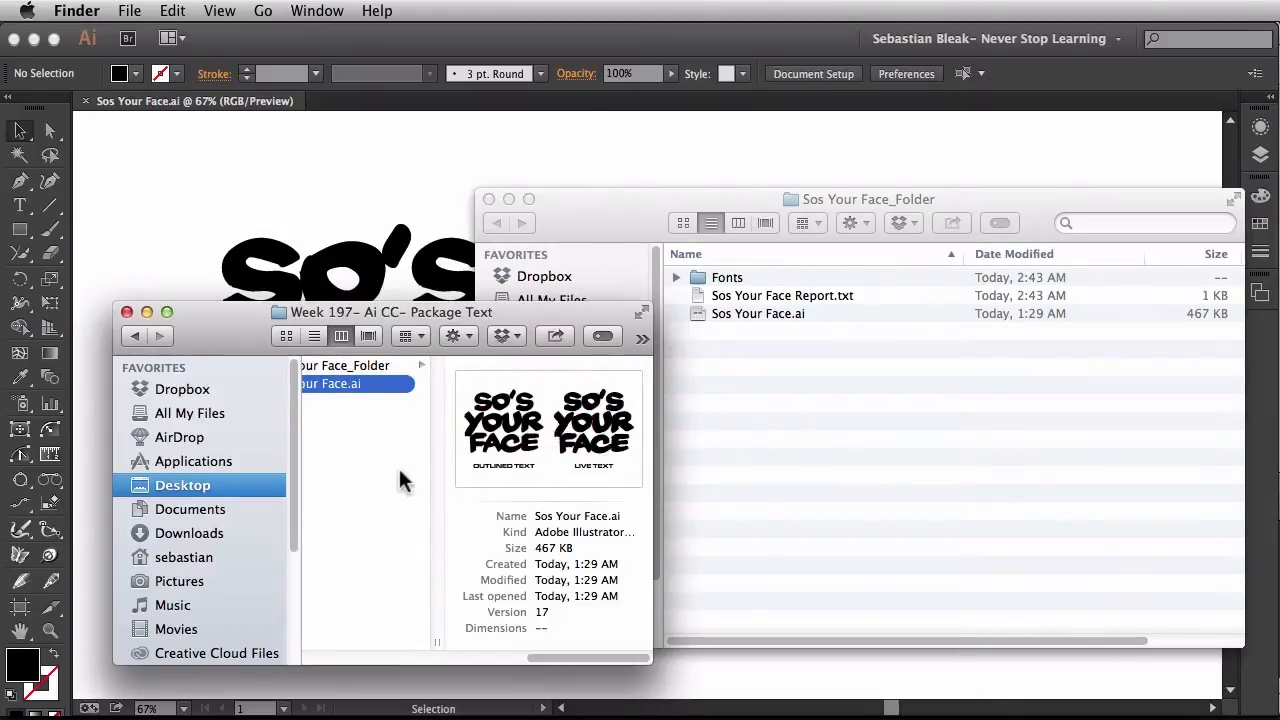
{"action": "scroll", "coordinate": [399, 468], "scroll_direction": "left", "scroll_amount": 5}
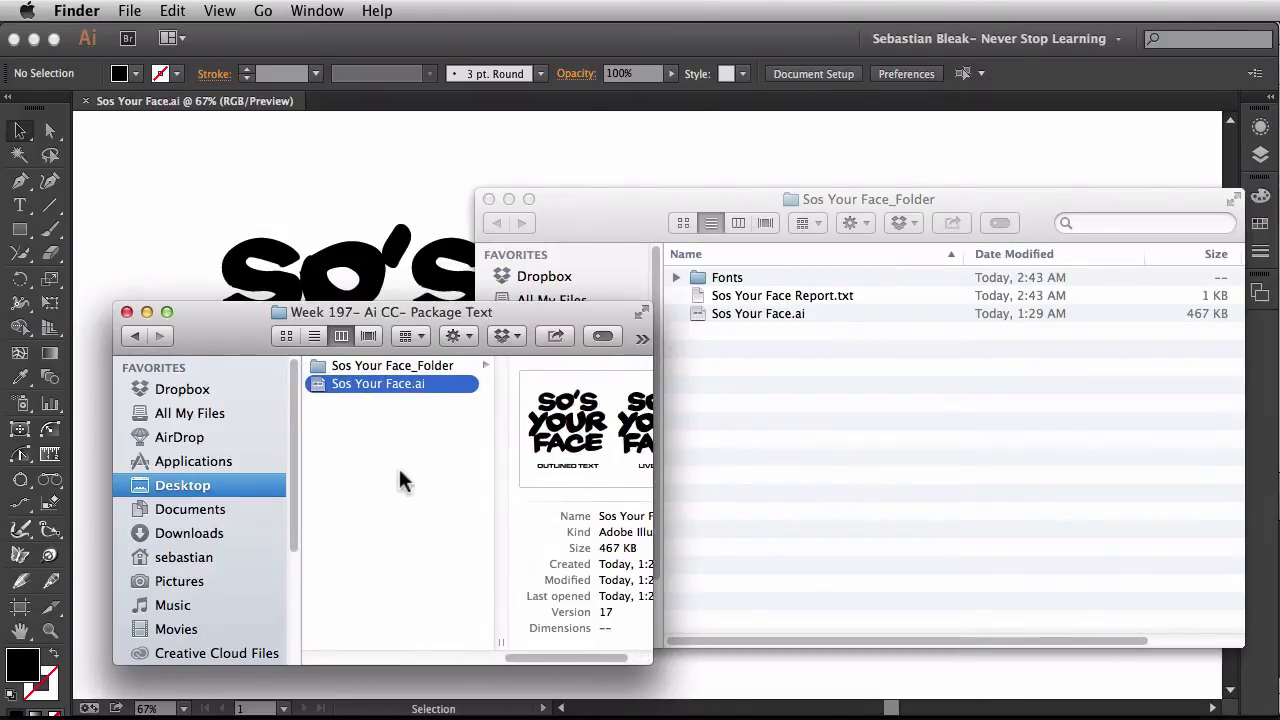
{"action": "left_click", "coordinate": [351, 365]}
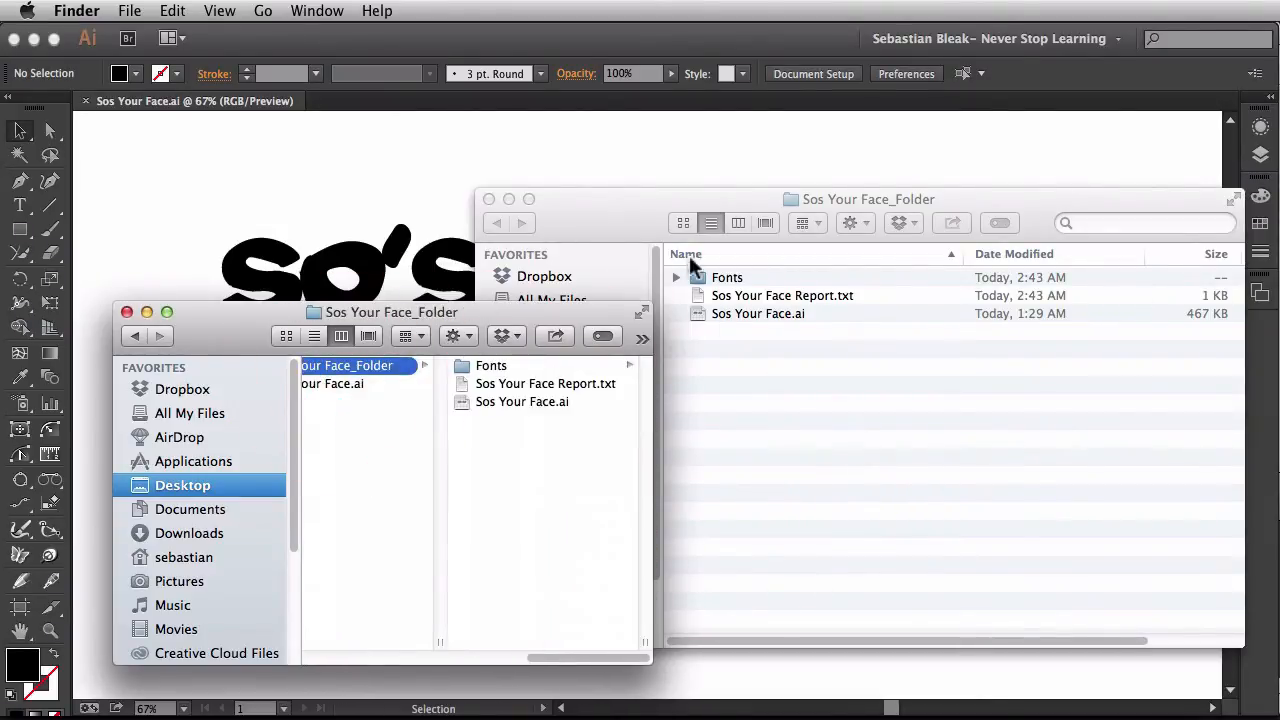
Open the packaged Sos Your Face Report.txt, review its fonts, missing links and linked images sections, and quit TextEdit
{"action": "left_click_drag", "start_coordinate": [626, 217], "coordinate": [253, 248]}
{"action": "left_click", "coordinate": [355, 346]}
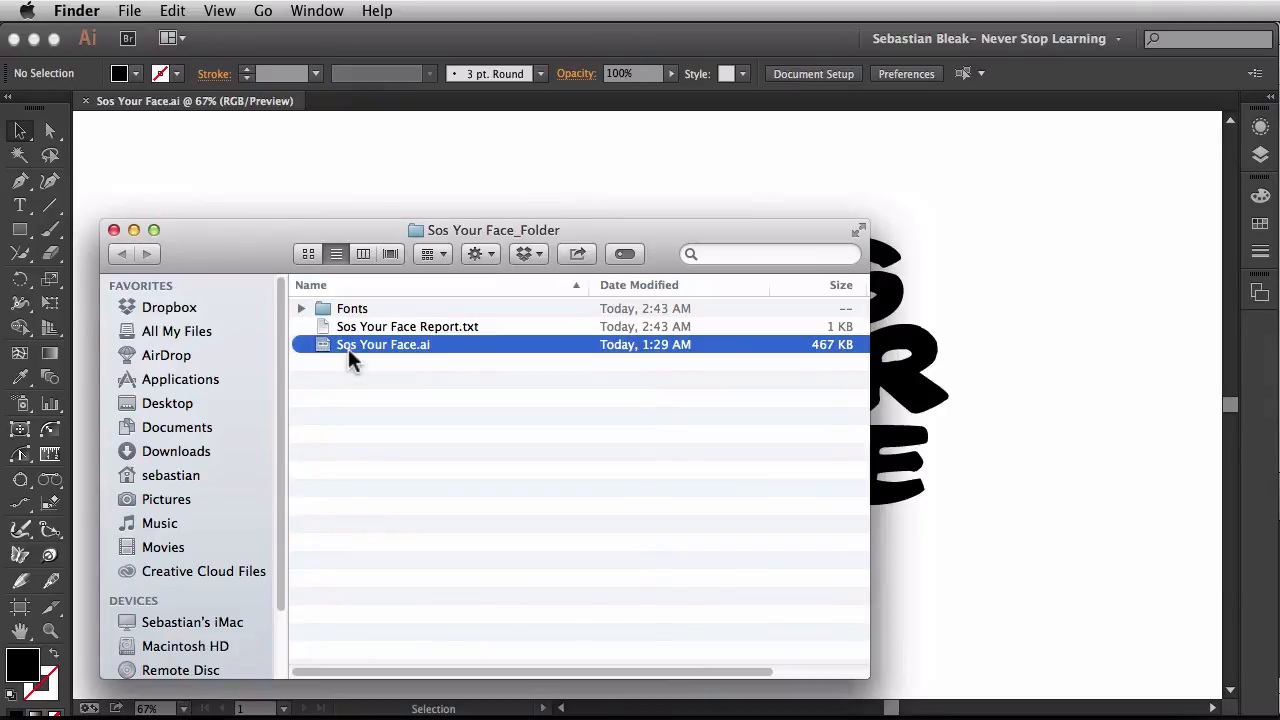
{"action": "double_click", "coordinate": [406, 327]}
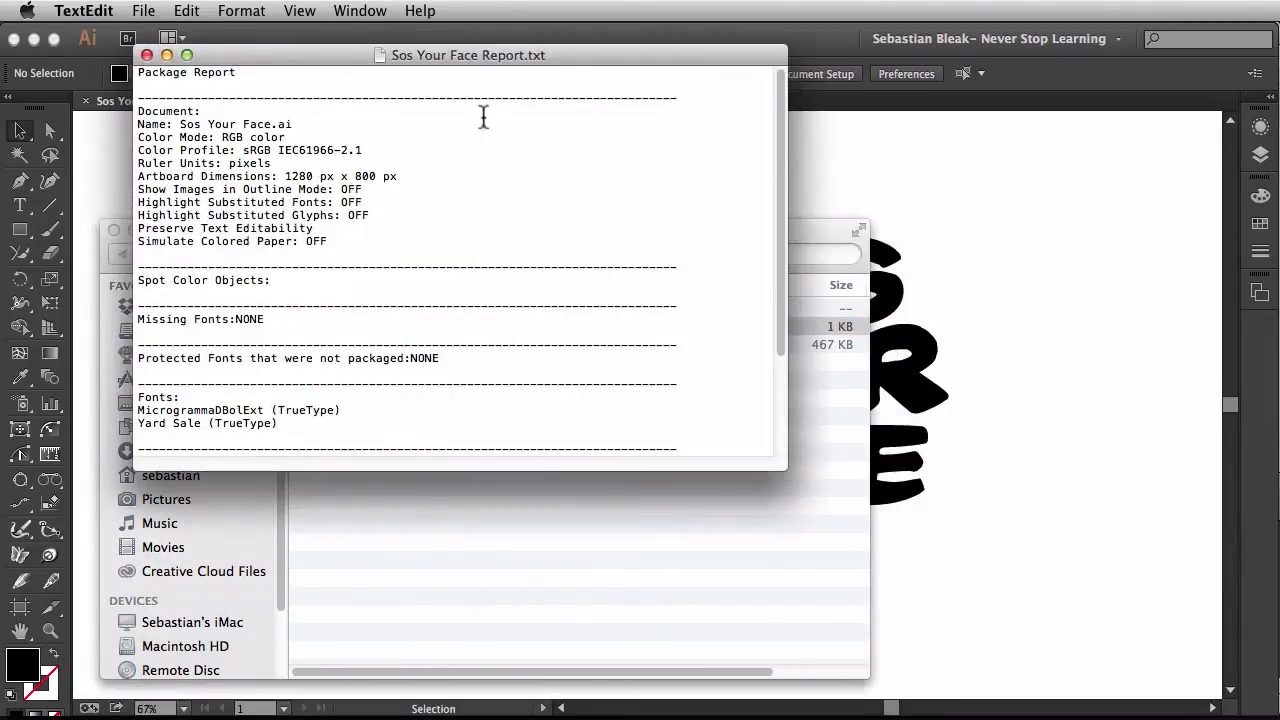
{"action": "left_click_drag", "start_coordinate": [571, 57], "coordinate": [758, 170]}
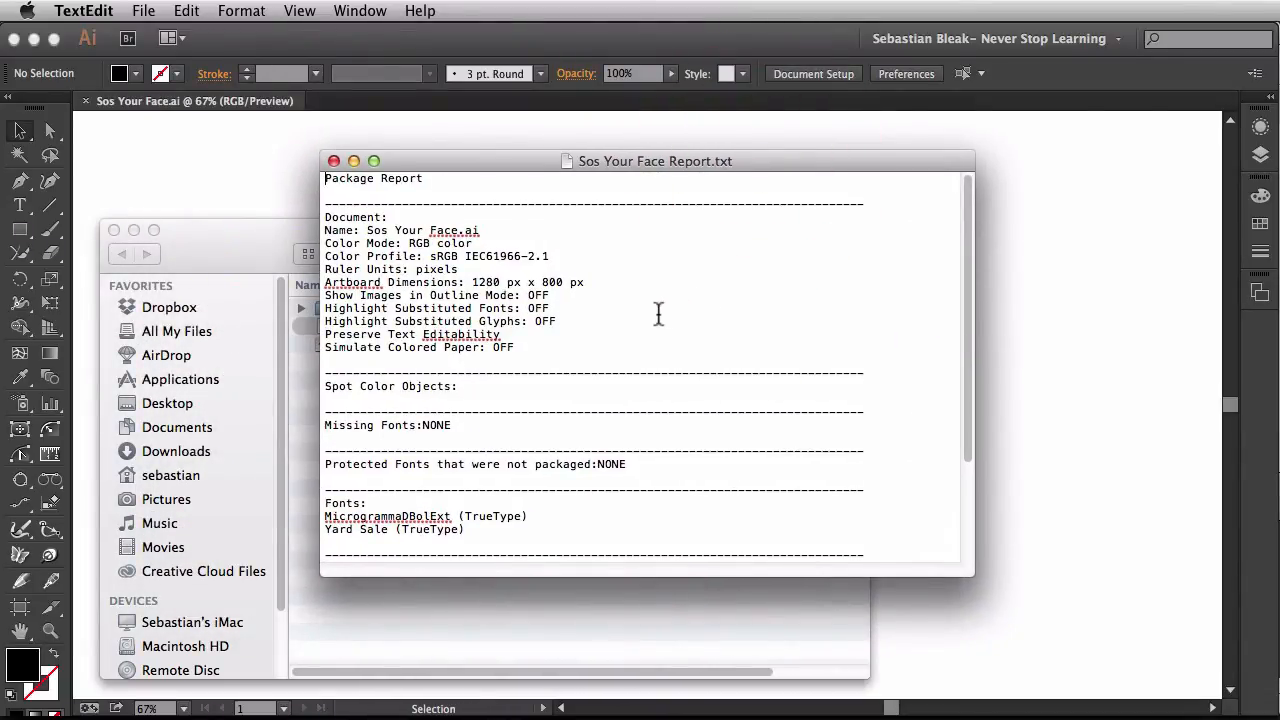
{"action": "scroll", "coordinate": [658, 314], "scroll_direction": "down", "scroll_amount": 5}
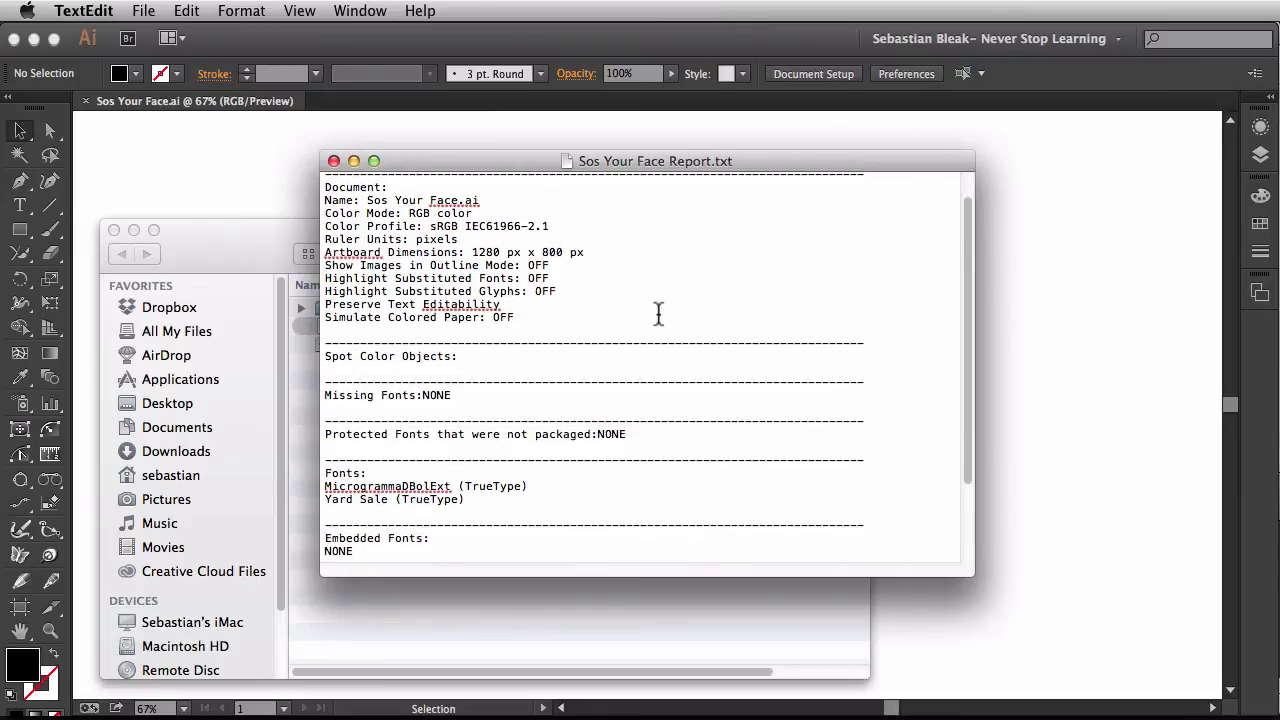
{"action": "scroll", "coordinate": [658, 314], "scroll_direction": "down", "scroll_amount": 3}
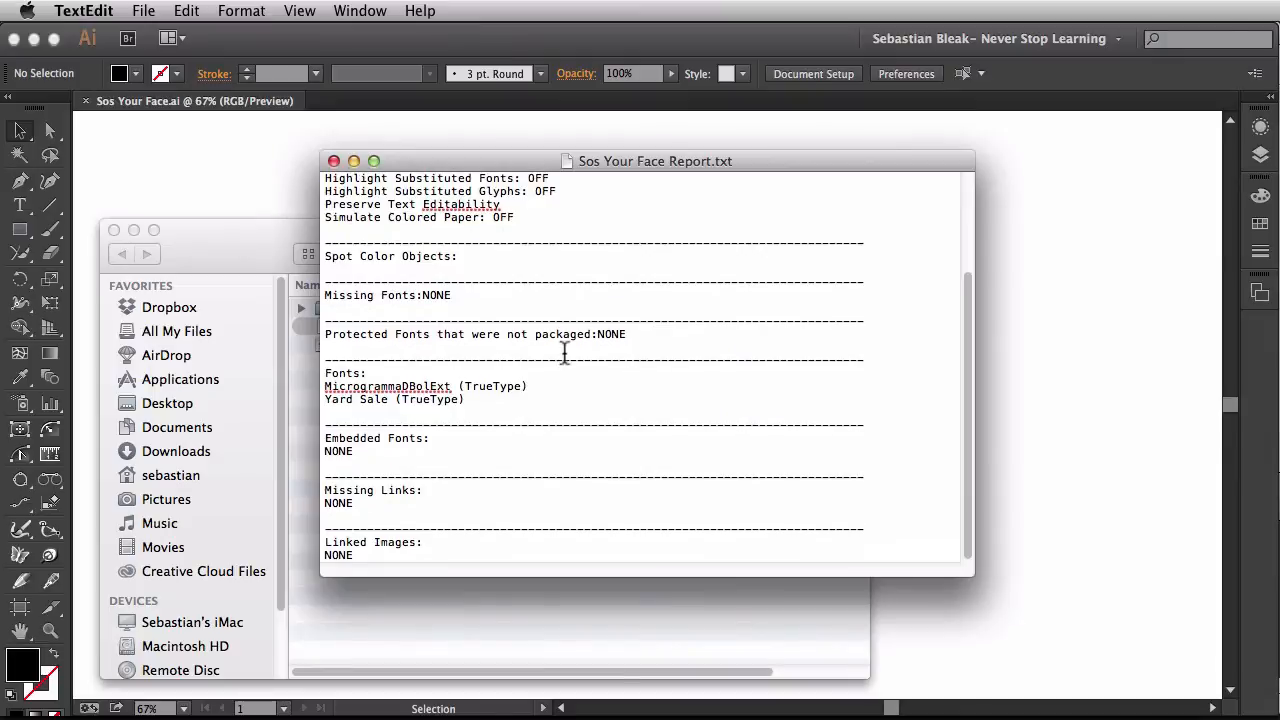
{"action": "left_click_drag", "start_coordinate": [464, 400], "coordinate": [300, 388]}
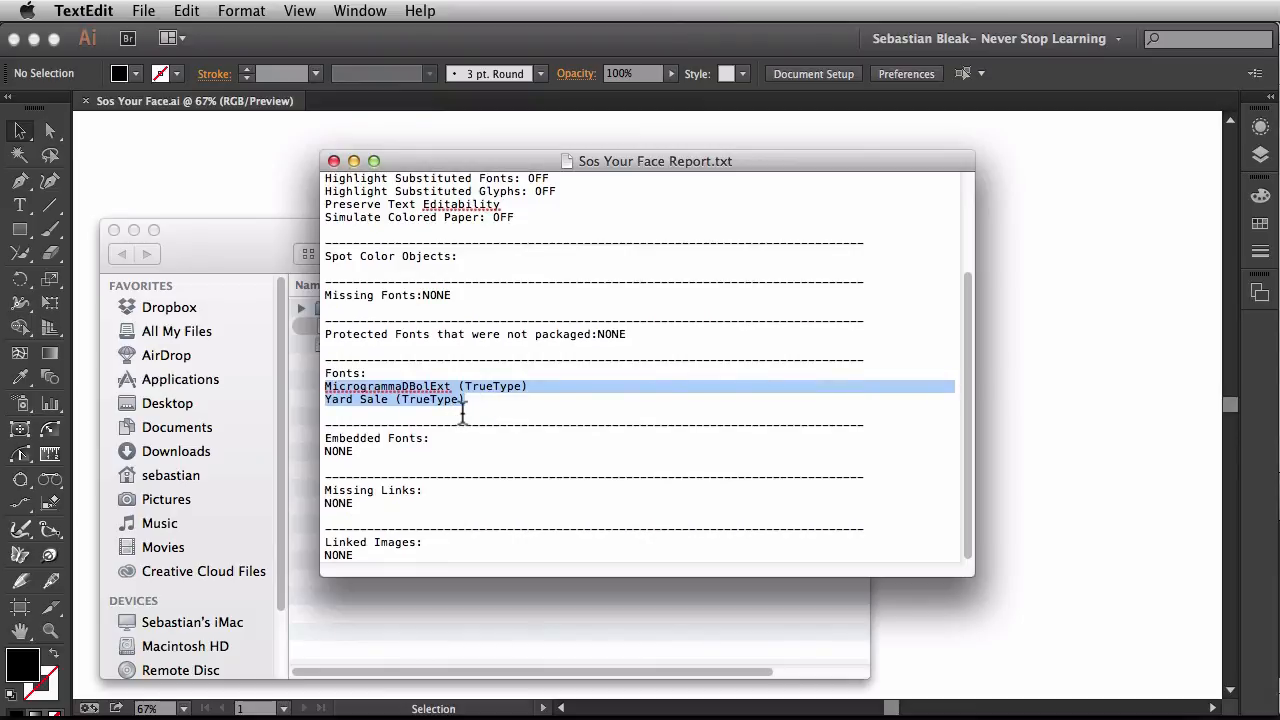
{"action": "left_click_drag", "start_coordinate": [393, 553], "coordinate": [320, 476]}
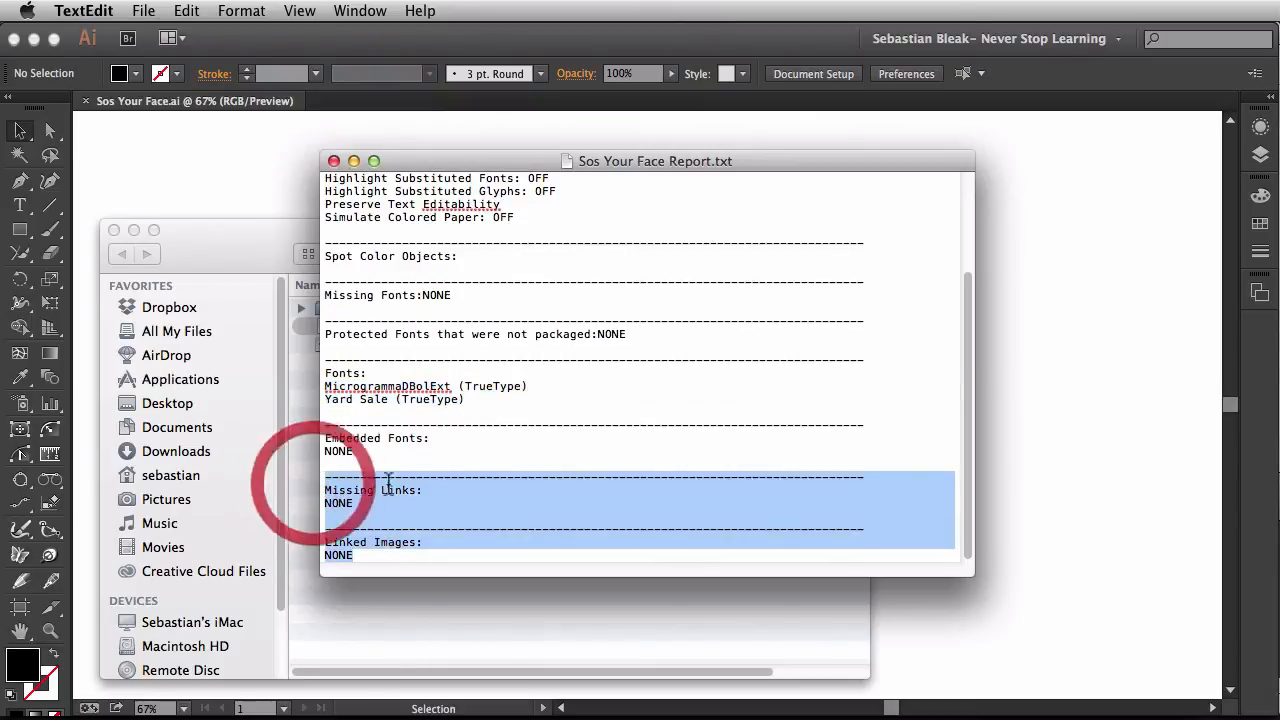
{"action": "key", "text": "super+q"}
{"action": "left_click", "coordinate": [612, 445]}
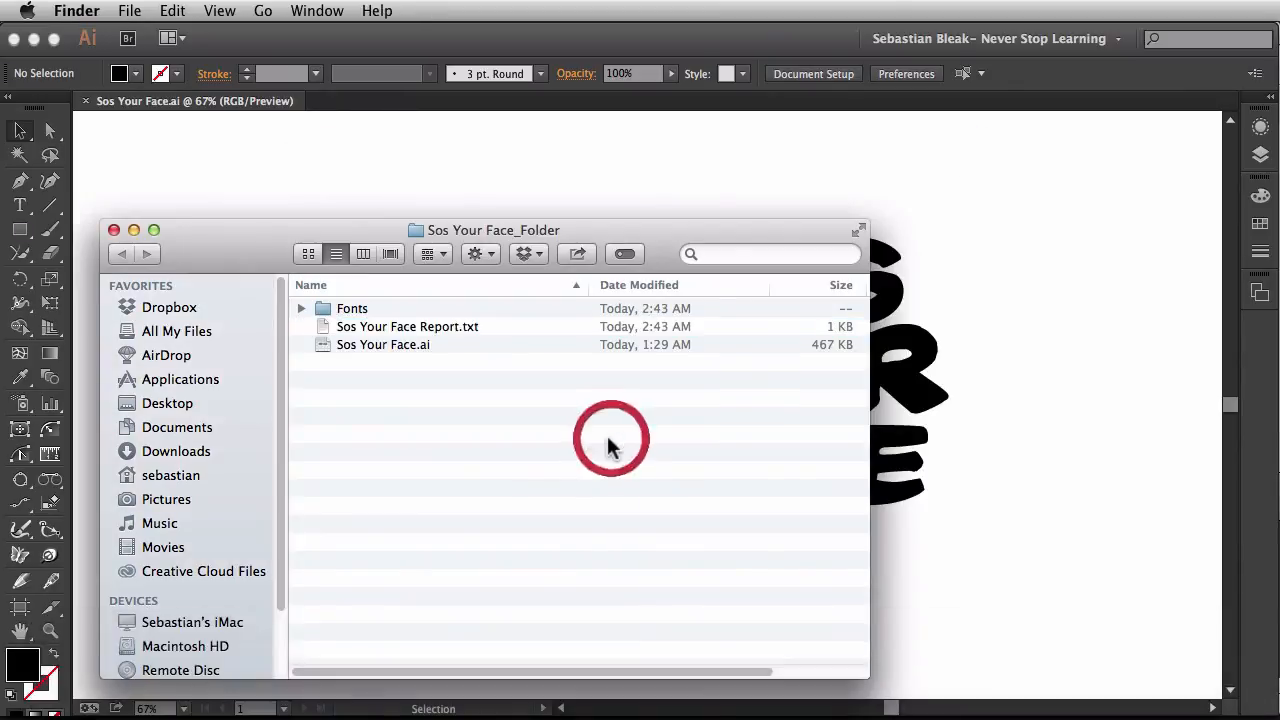
Open the package's Fonts folder, inspect MICROGBE.TTF and YARDSALE.TTF, and return to the Illustrator document
{"action": "double_click", "coordinate": [320, 308]}
{"action": "left_click", "coordinate": [372, 309]}
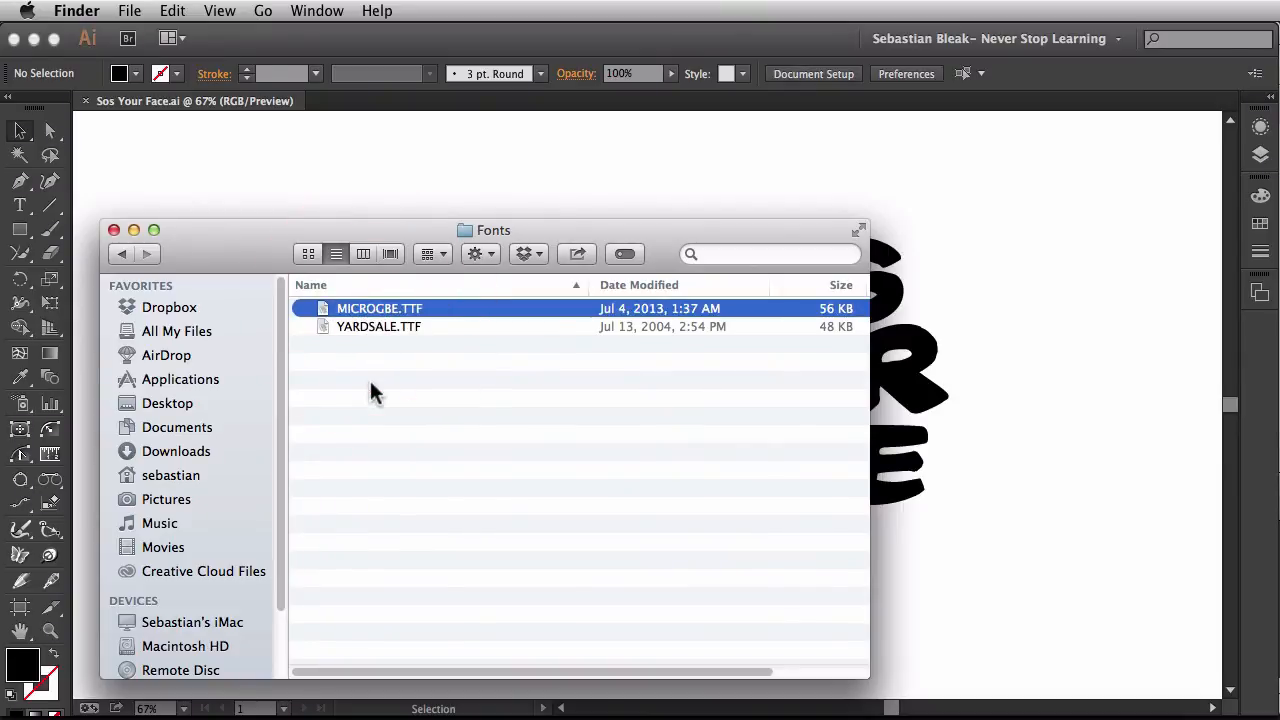
{"action": "left_click", "coordinate": [370, 328]}
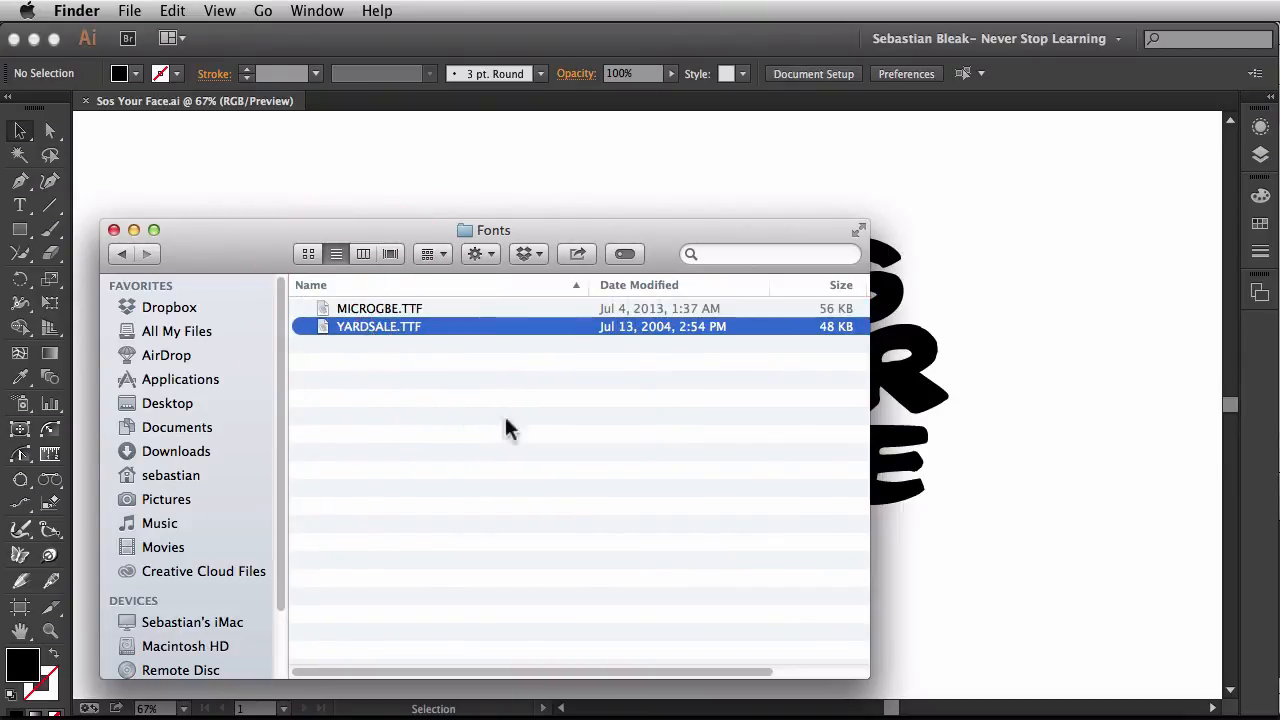
{"action": "left_click", "coordinate": [606, 172]}
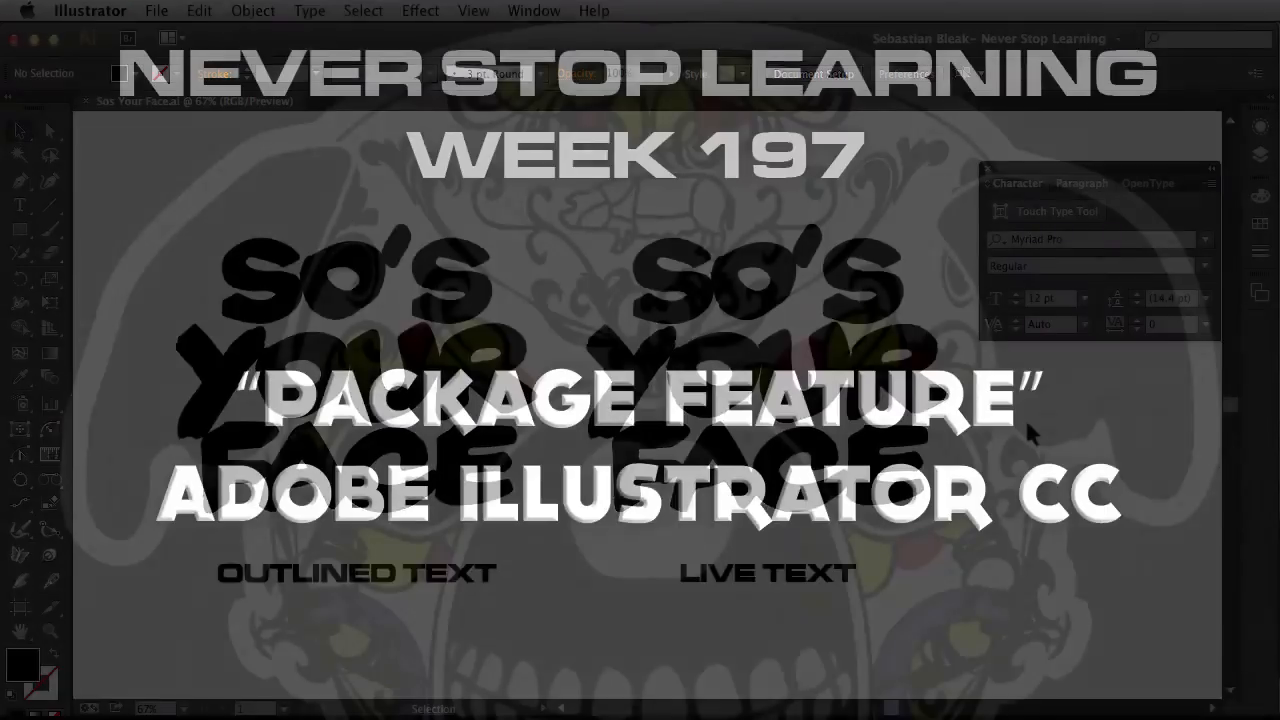